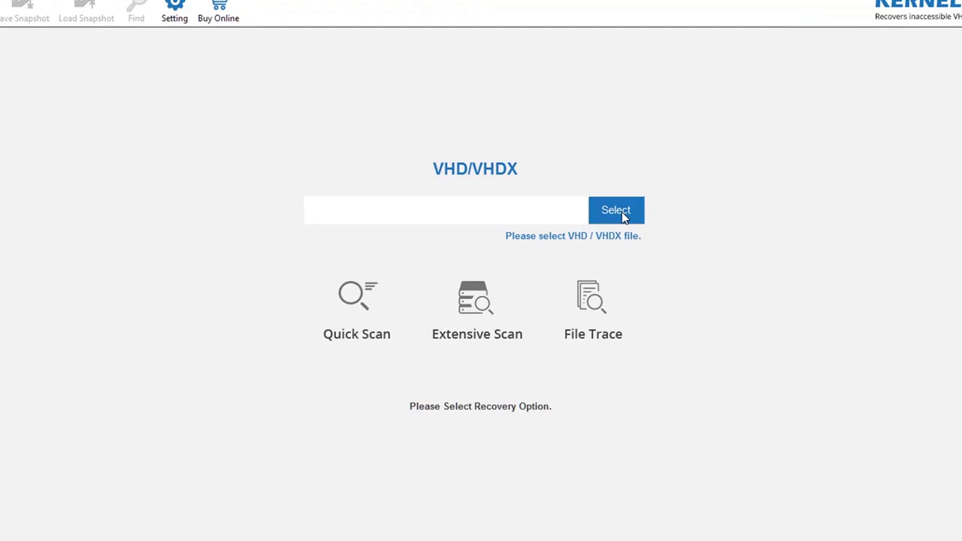
Load TestVHD.vhd and start Quick Scan to see Virtual Hard Disk 0 (99 MB, NTFS).
{"action": "left_click", "coordinate": [623, 217]}
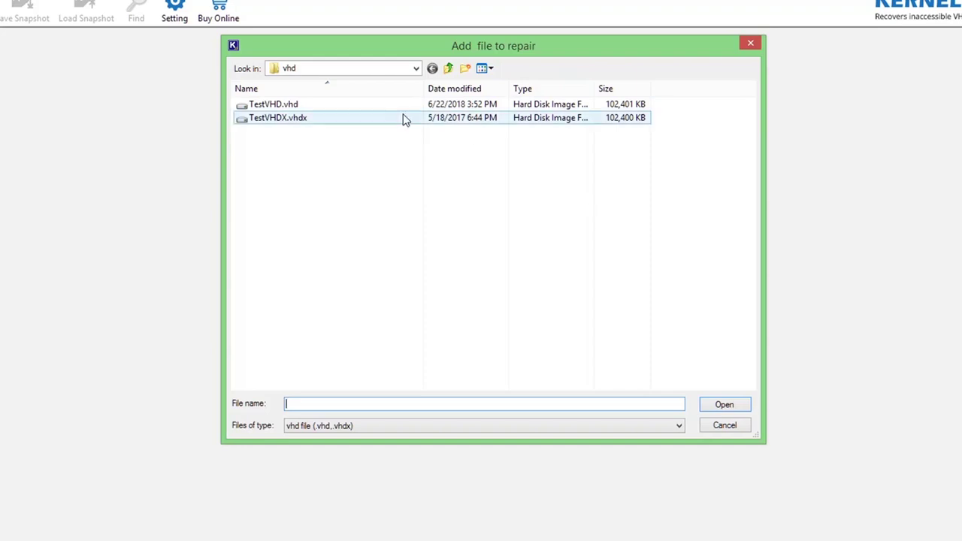
{"action": "left_click", "coordinate": [285, 105]}
{"action": "left_click", "coordinate": [719, 403]}
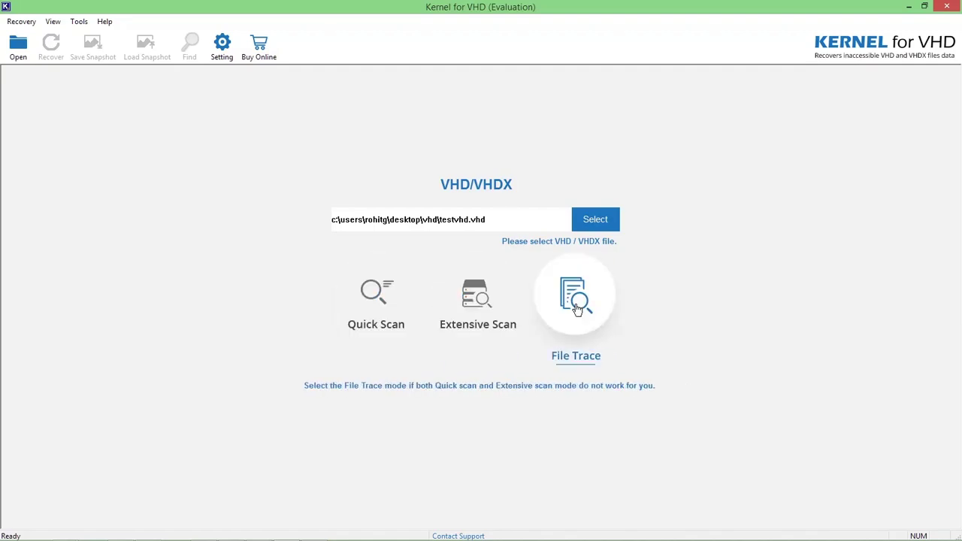
{"action": "left_click", "coordinate": [370, 297]}
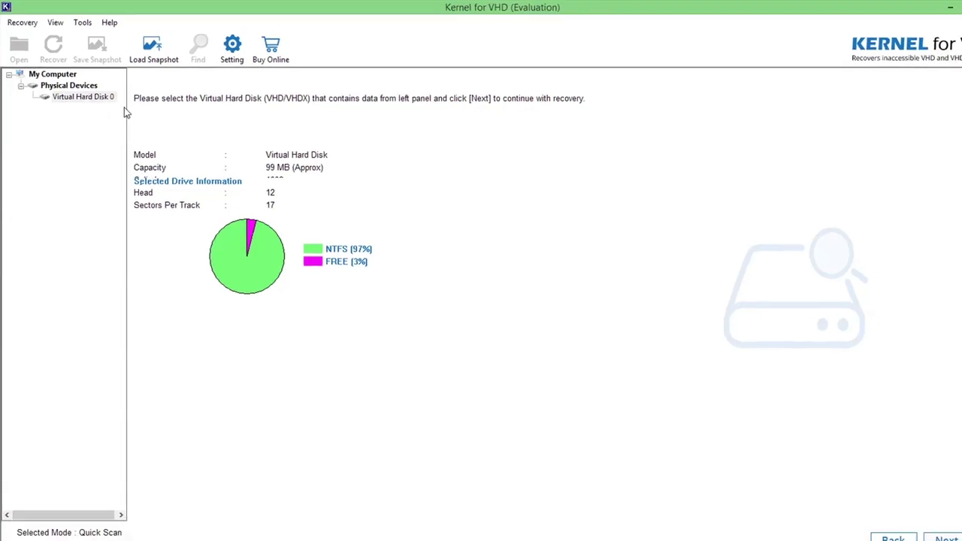
Scan Partition 0 with existing partition info, listing files like ContentGuide.docx.
{"action": "left_click", "coordinate": [901, 517]}
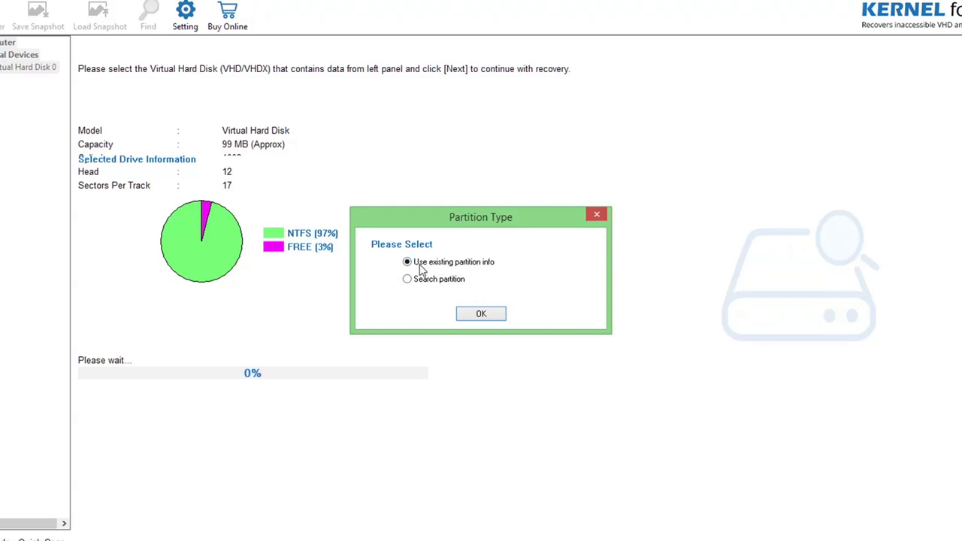
{"action": "left_click", "coordinate": [482, 314]}
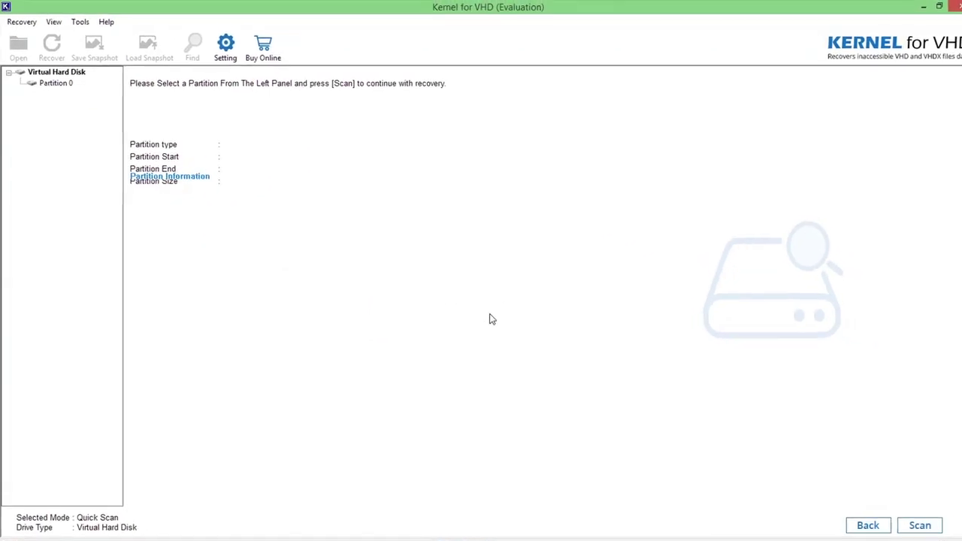
{"action": "left_click", "coordinate": [74, 100]}
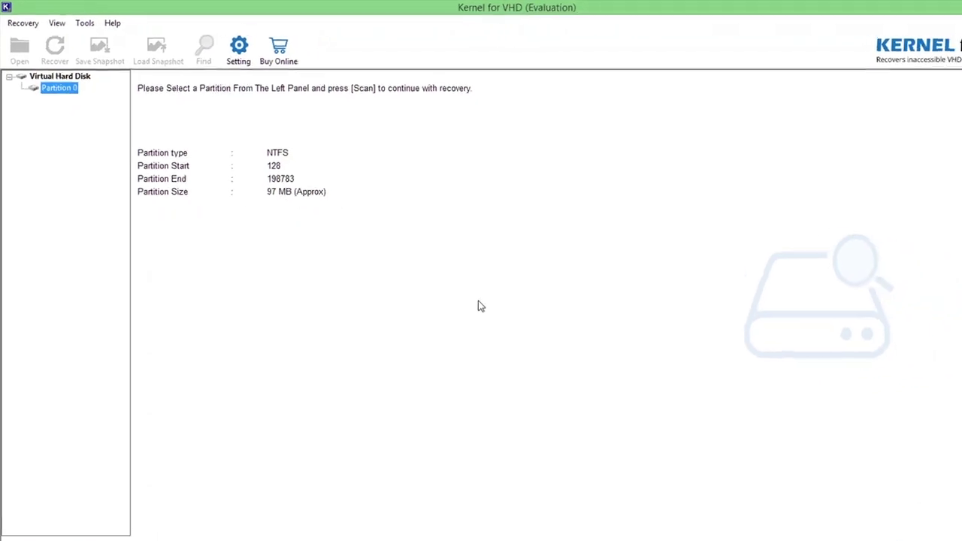
{"action": "left_click", "coordinate": [903, 518]}
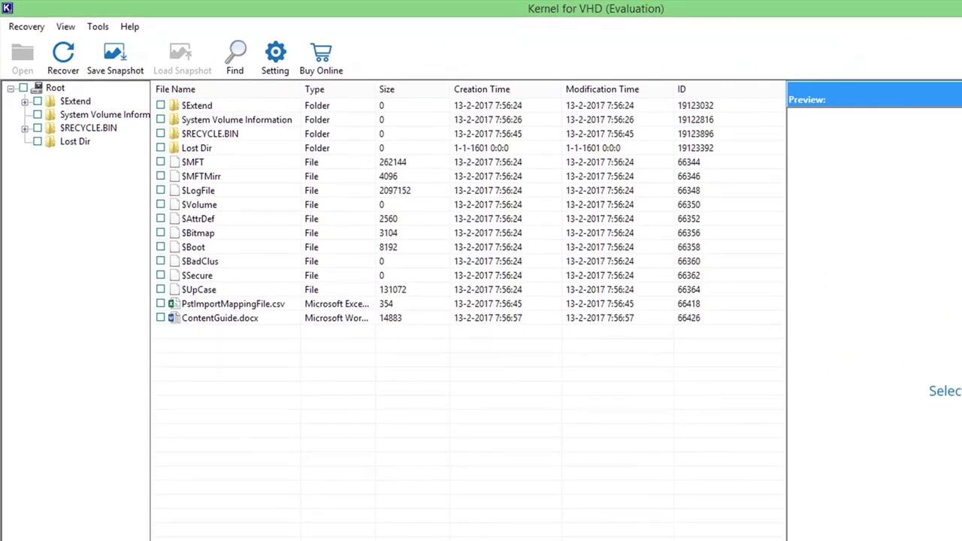
Recover everything under Root into the Desktop\vhd folder and dismiss the success message.
{"action": "left_click", "coordinate": [24, 87]}
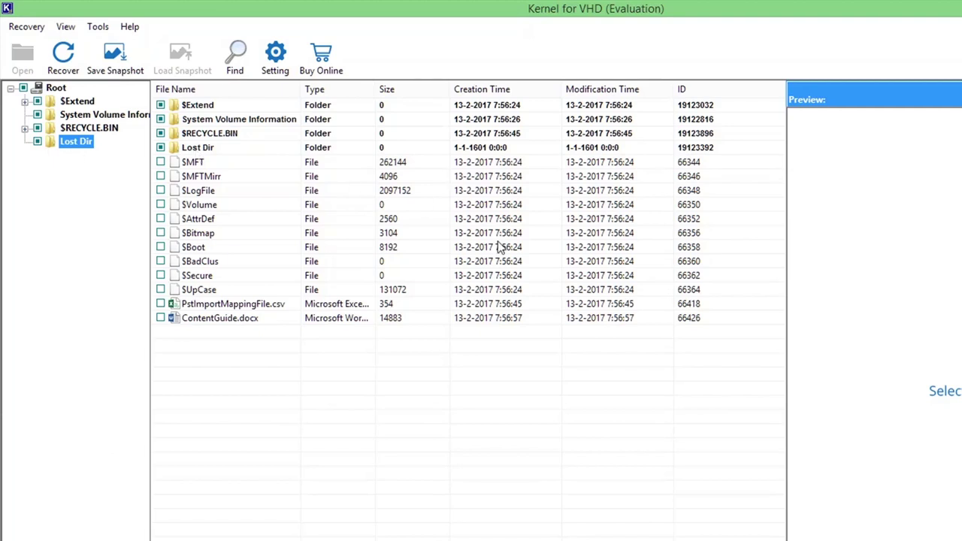
{"action": "left_click", "coordinate": [905, 517]}
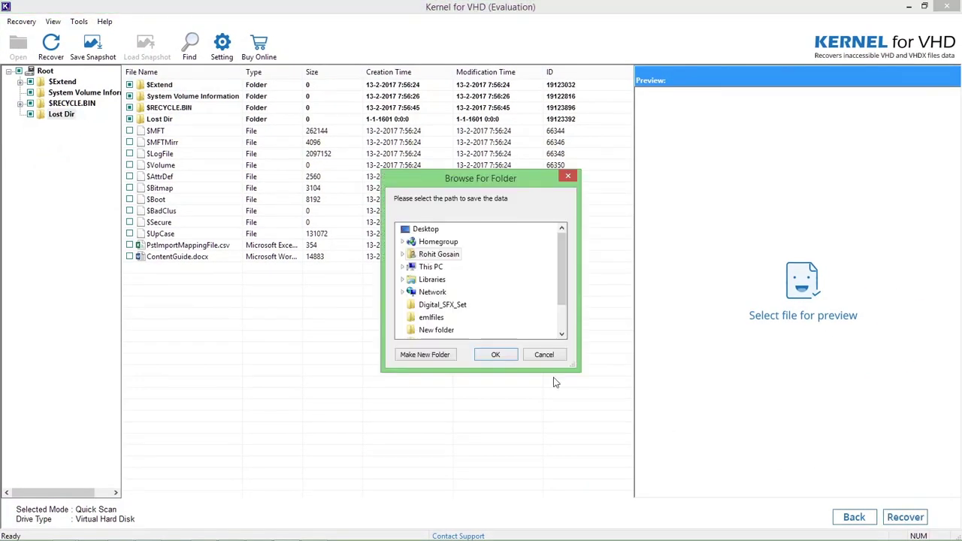
{"action": "left_click_drag", "start_coordinate": [560, 263], "coordinate": [553, 308]}
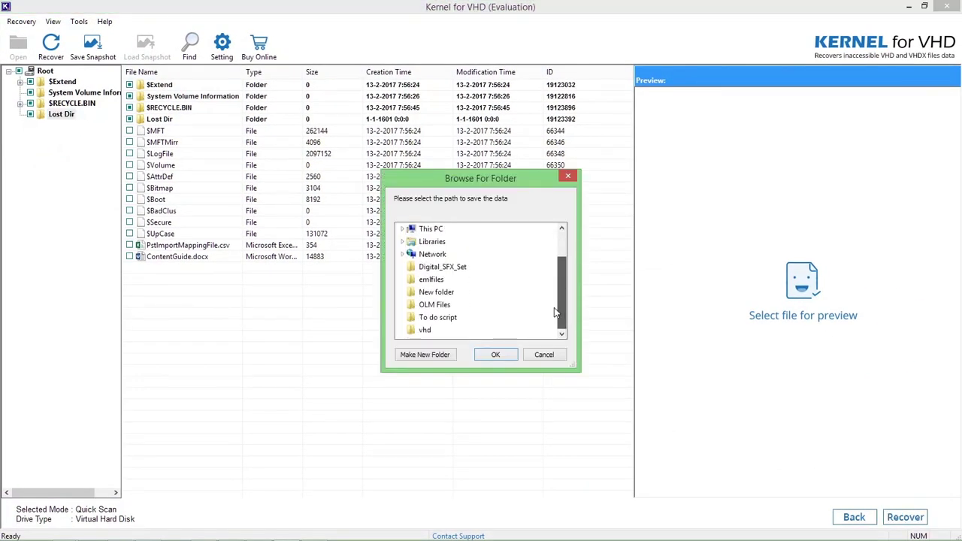
{"action": "left_click", "coordinate": [425, 331]}
{"action": "left_click", "coordinate": [495, 354]}
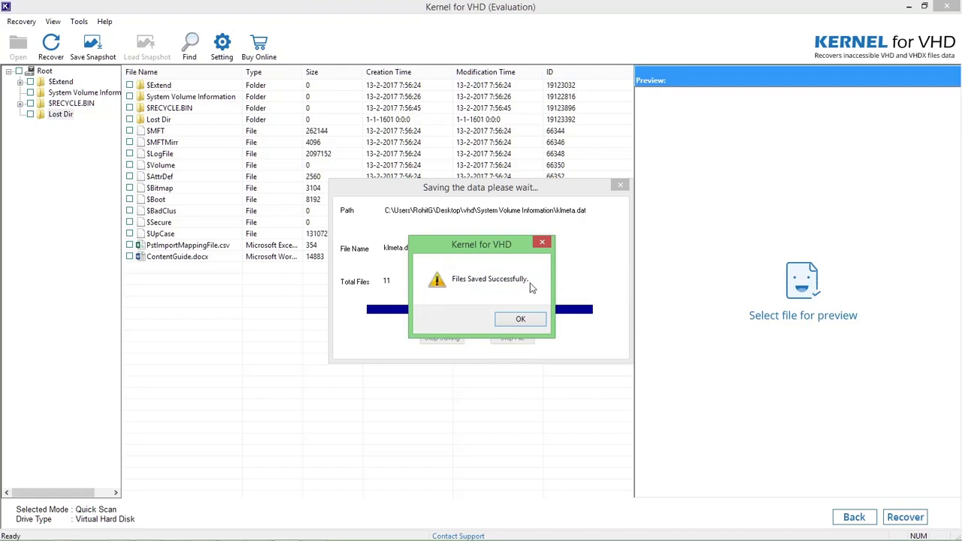
{"action": "left_click", "coordinate": [534, 319]}
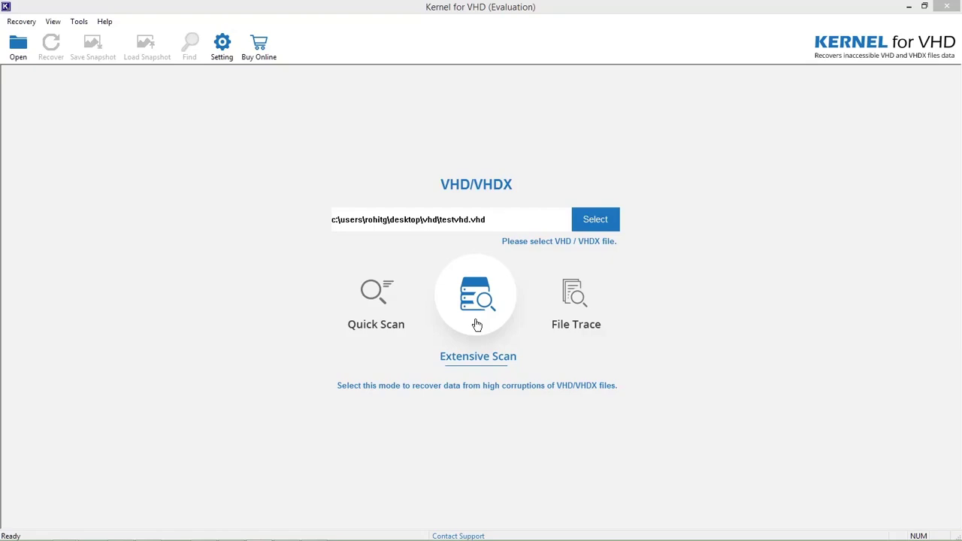
Pick File Trace mode for the loaded TestVHD.vhd.
{"action": "left_click", "coordinate": [583, 336]}
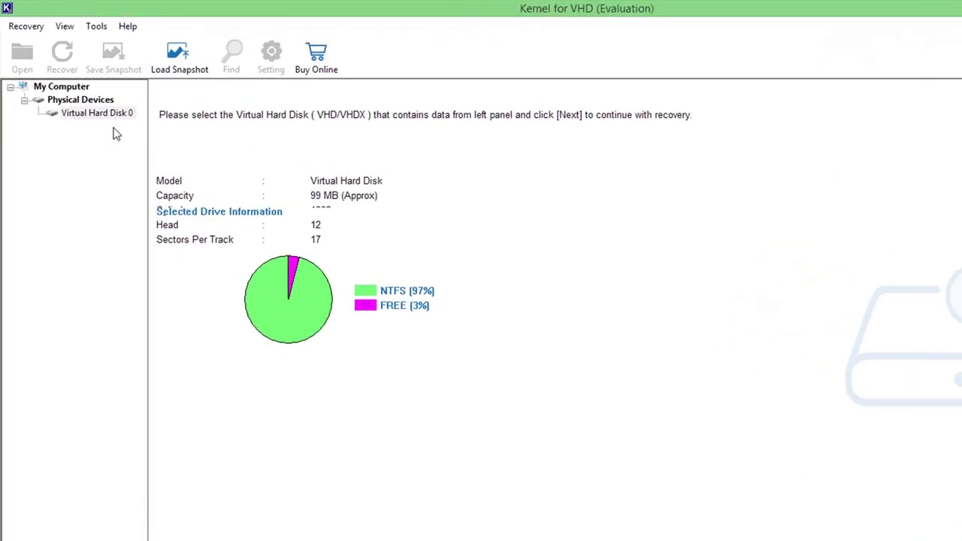
Scan Virtual Hard Disk 0's Partition 0 in File Trace mode using existing partition info.
{"action": "left_click", "coordinate": [90, 96]}
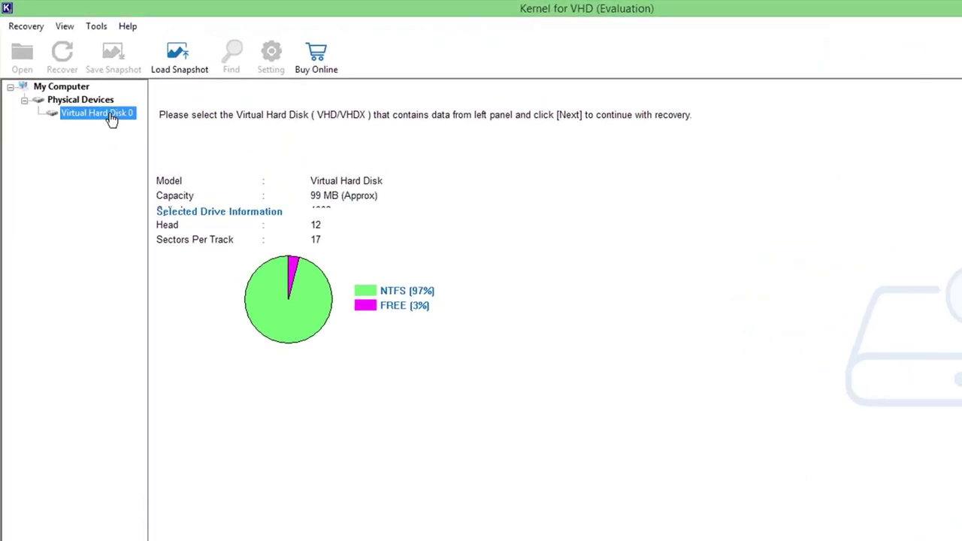
{"action": "left_click", "coordinate": [904, 517]}
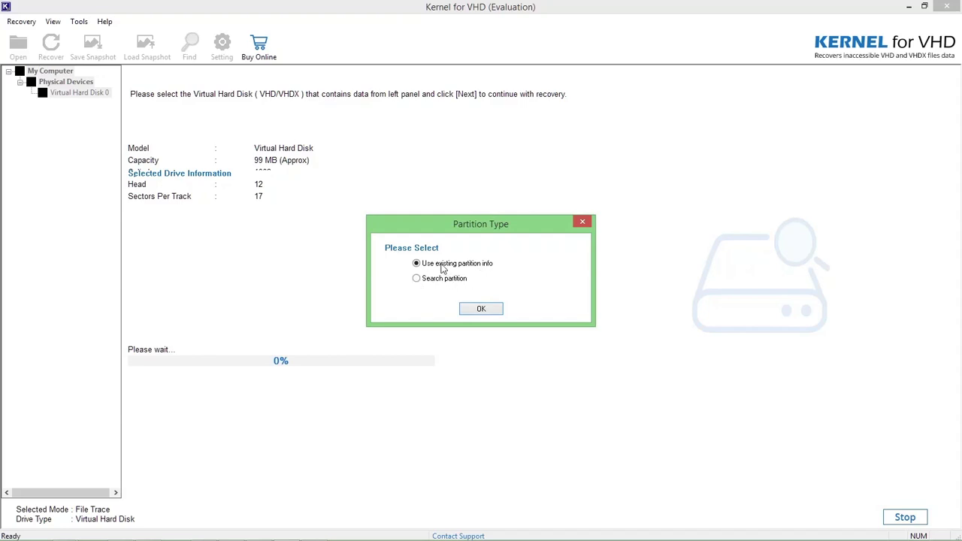
{"action": "left_click", "coordinate": [482, 309]}
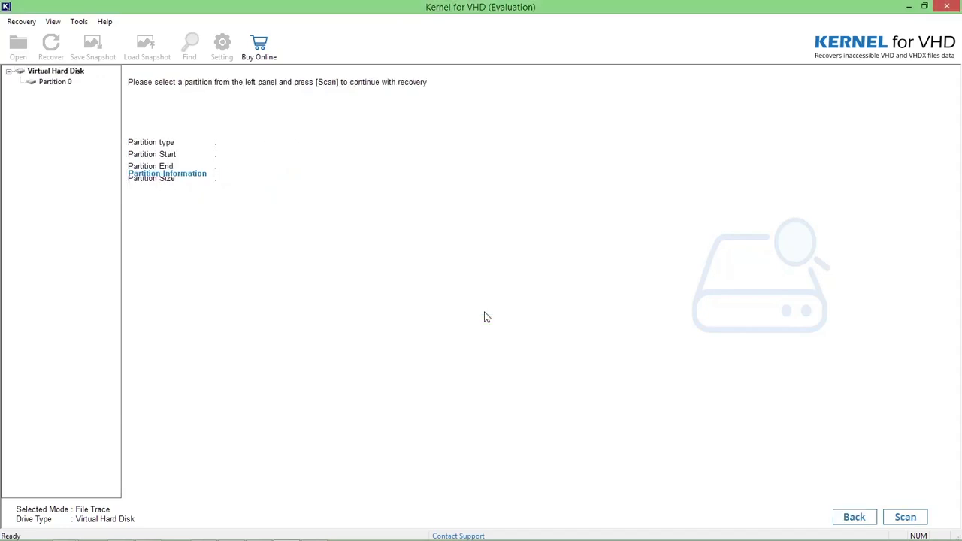
{"action": "left_click", "coordinate": [67, 85]}
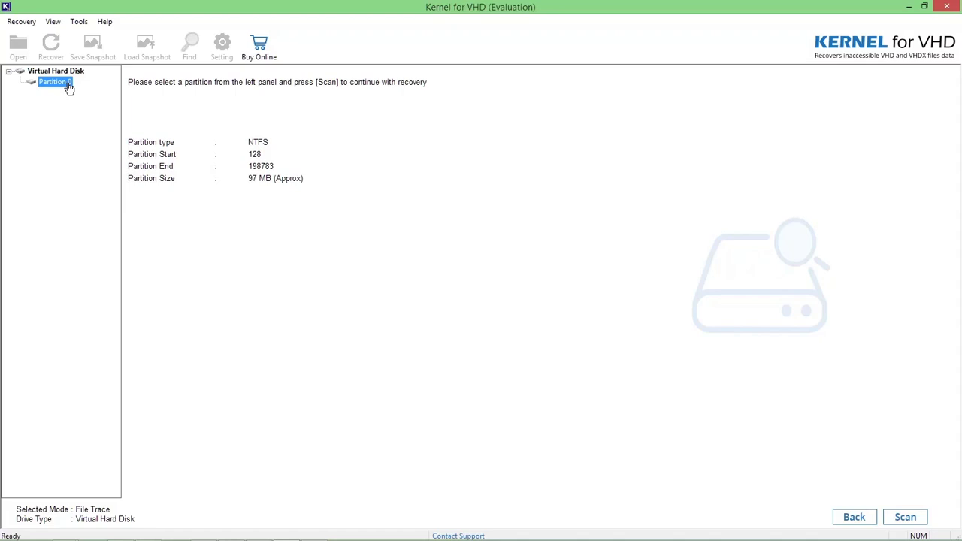
{"action": "left_click", "coordinate": [904, 520]}
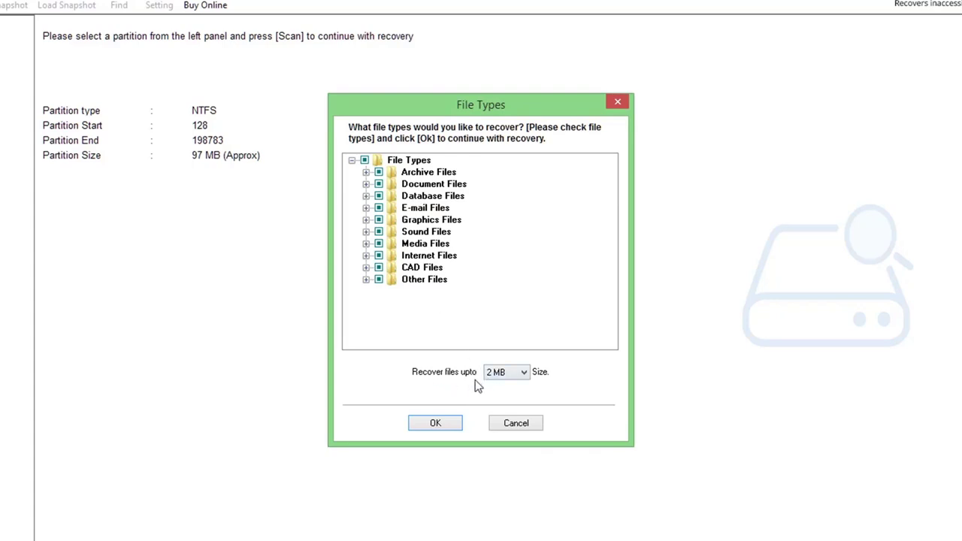
Raise the recoverable file size limit to 50 MB and run the File Trace scan.
{"action": "left_click", "coordinate": [507, 372]}
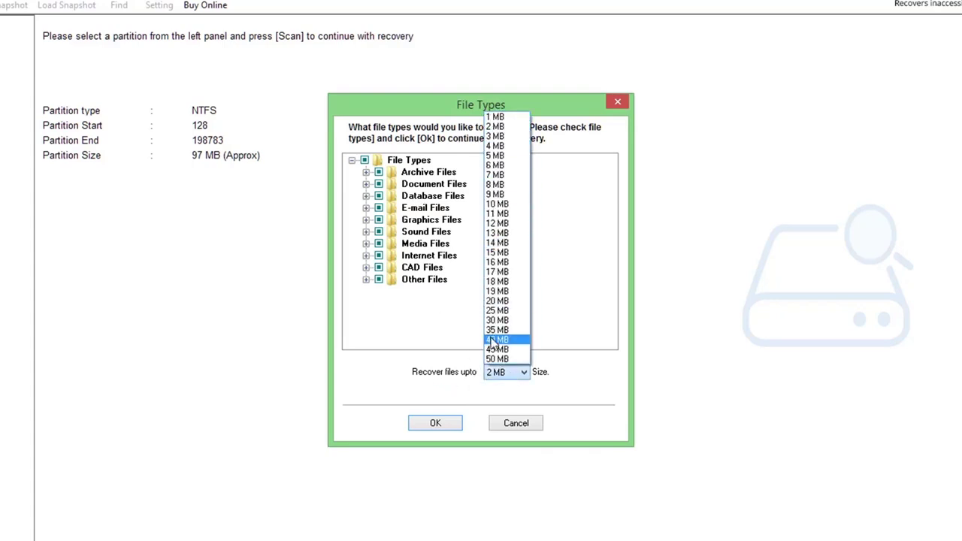
{"action": "left_click", "coordinate": [496, 358]}
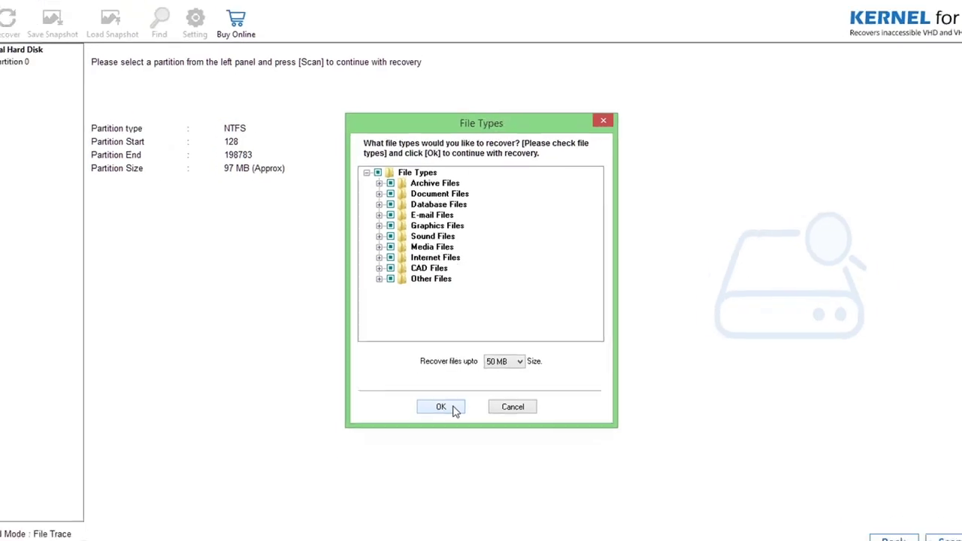
{"action": "left_click", "coordinate": [453, 408]}
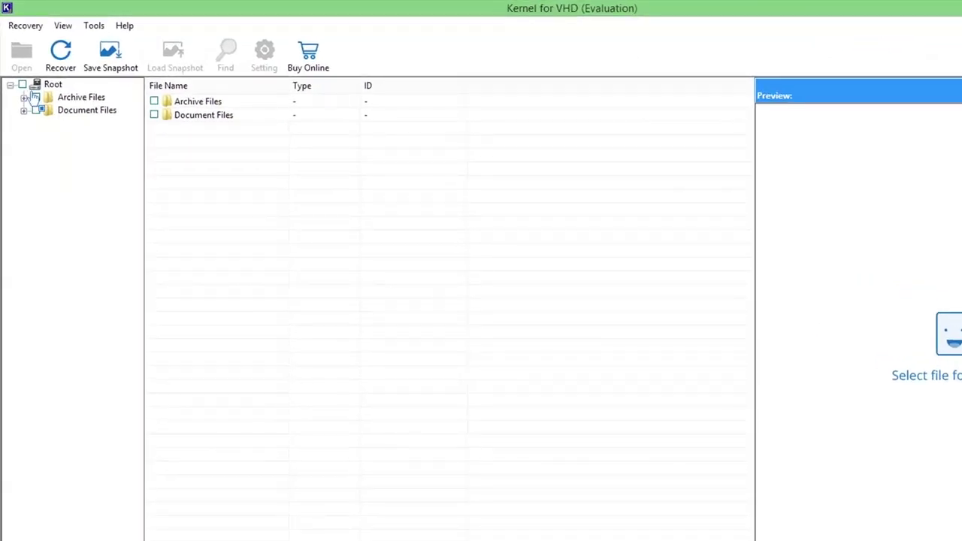
Recover the Archive Files and Document Files folders into Desktop\vhd and close the success notice.
{"action": "left_click", "coordinate": [36, 97]}
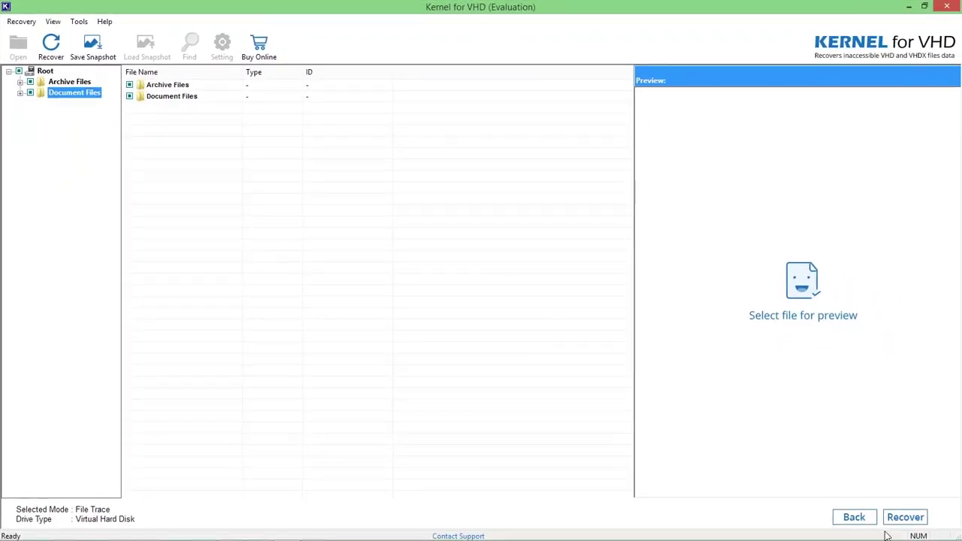
{"action": "left_click", "coordinate": [903, 520]}
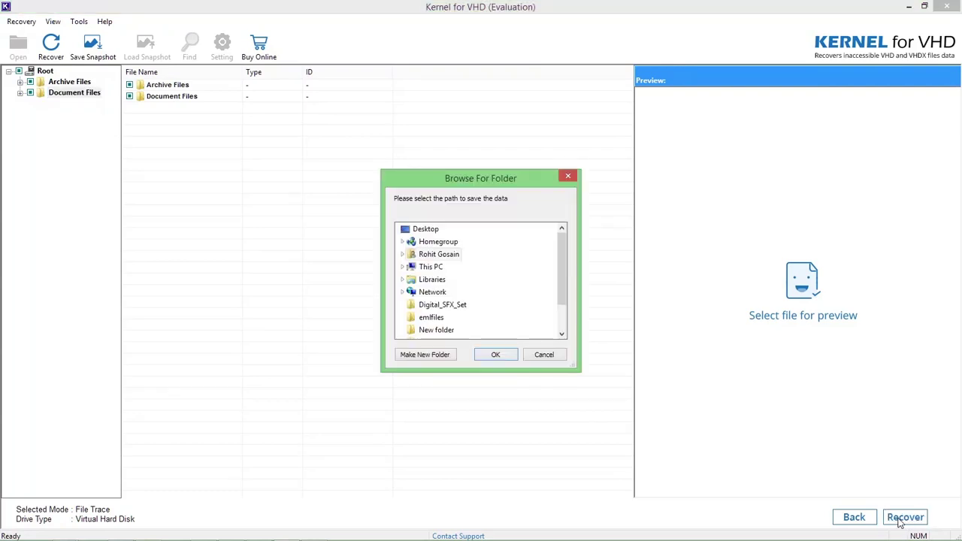
{"action": "left_click", "coordinate": [424, 229]}
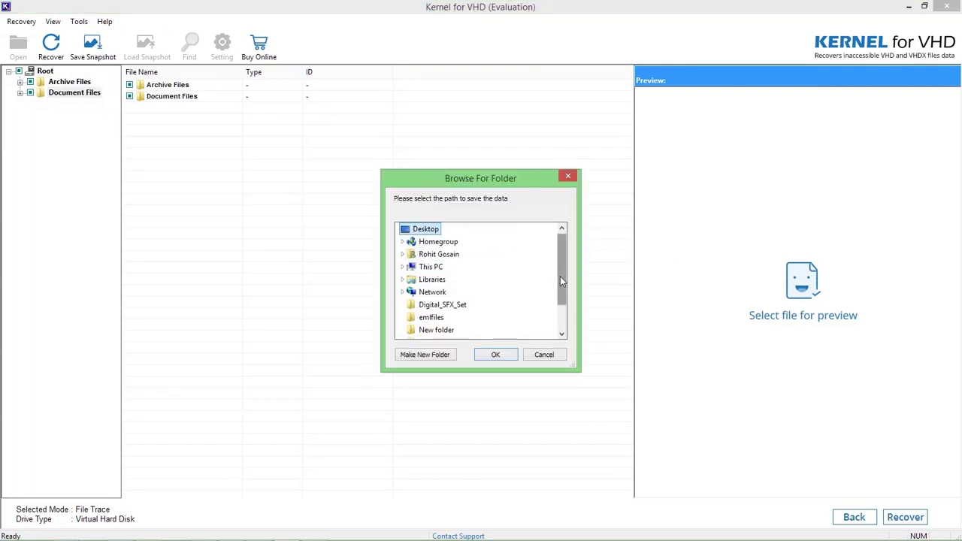
{"action": "scroll", "coordinate": [560, 280], "scroll_direction": "down", "scroll_amount": 1}
{"action": "left_click", "coordinate": [470, 331]}
{"action": "left_click", "coordinate": [490, 356]}
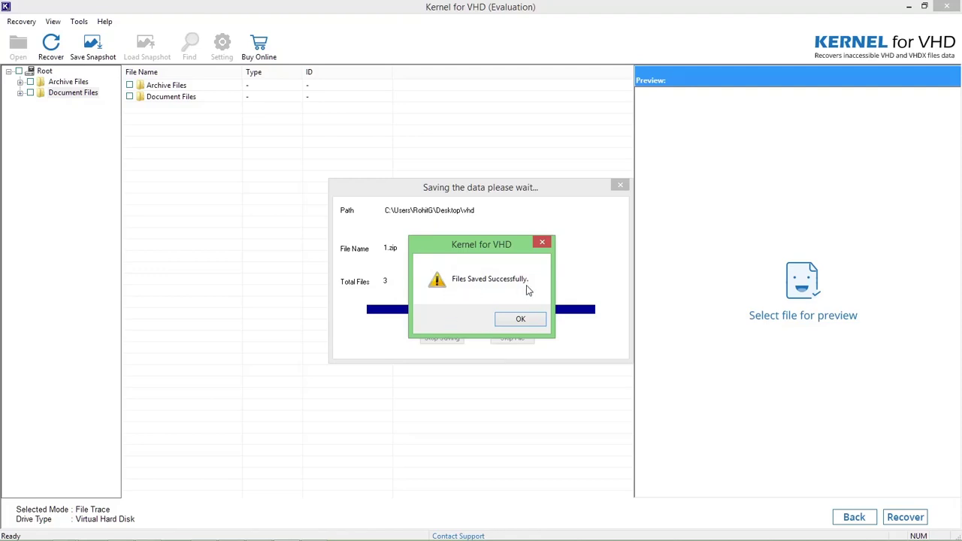
{"action": "left_click", "coordinate": [529, 327]}
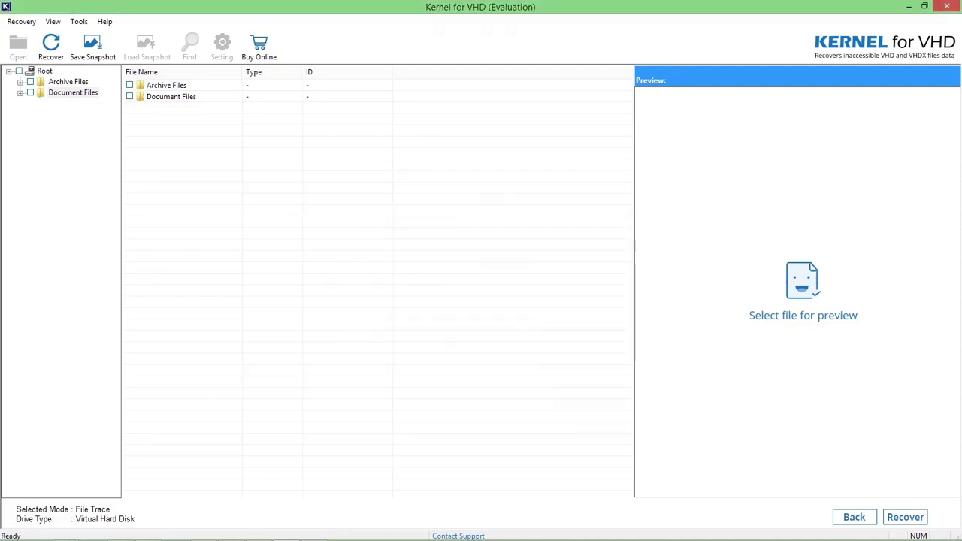